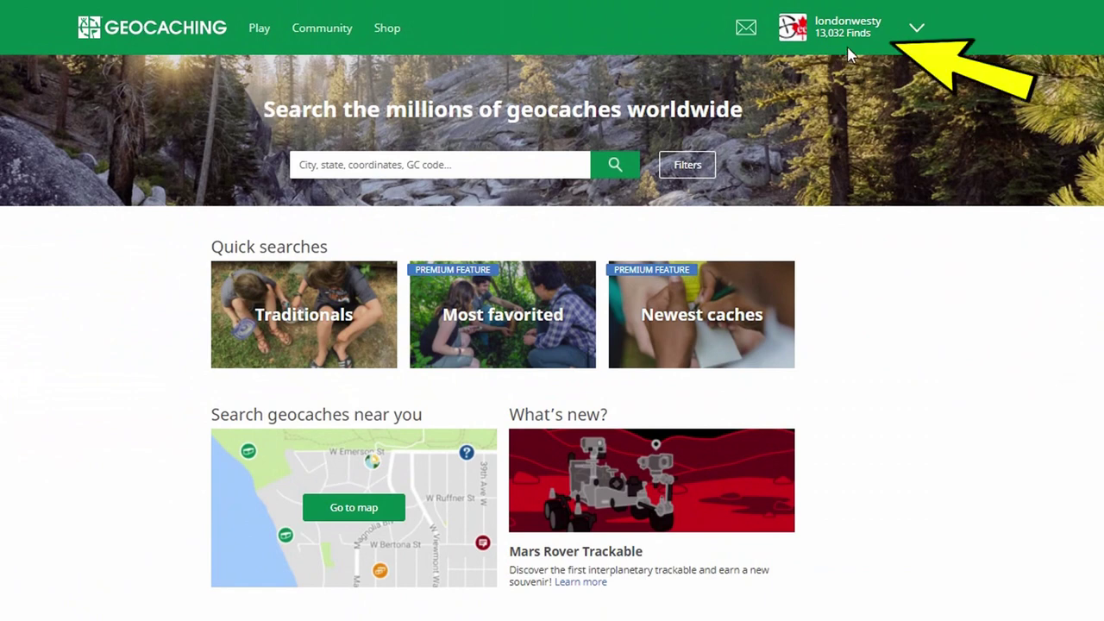
Go to the Trackables page from the Play menu
{"action": "left_click", "coordinate": [261, 33]}
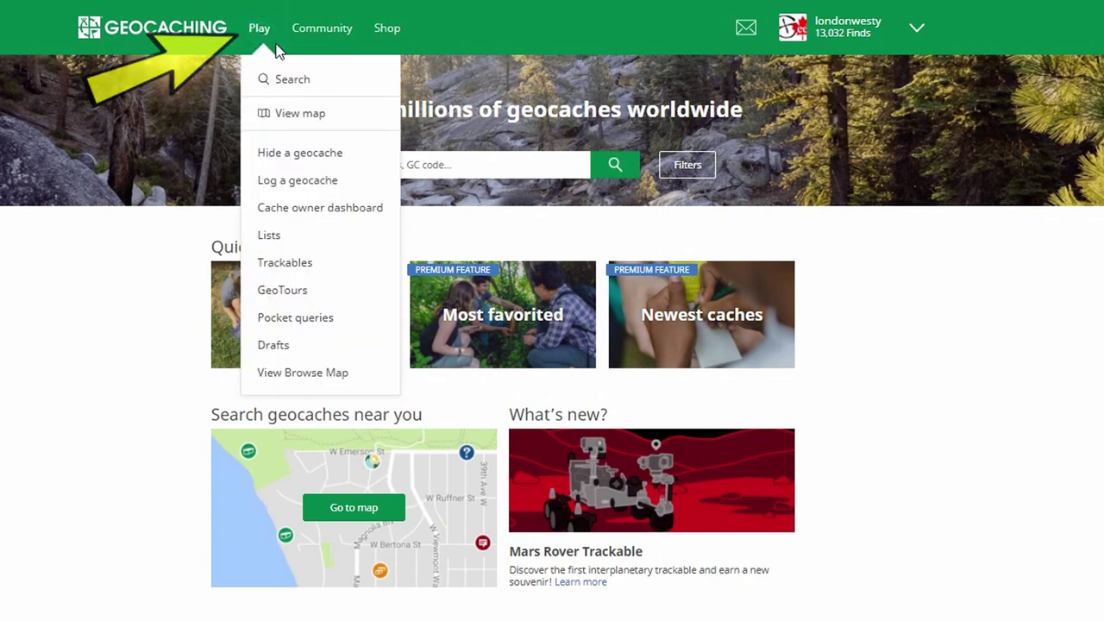
{"action": "left_click", "coordinate": [308, 265]}
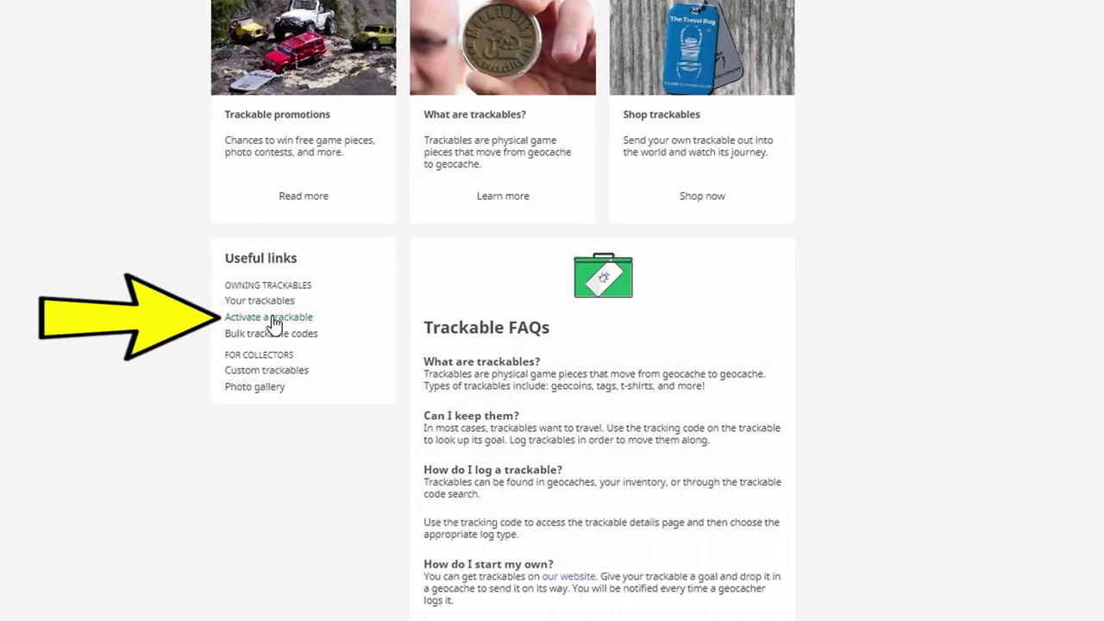
Open the 'Activate a trackable' form from Useful links
{"action": "left_click", "coordinate": [272, 319]}
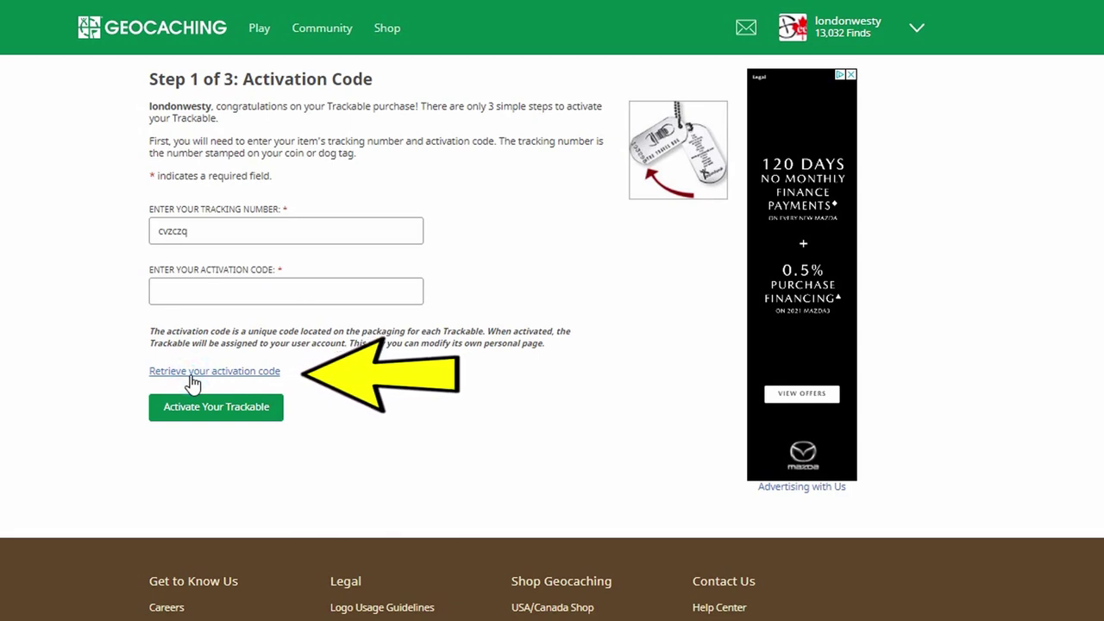
Look up the lost activation code for the tracking number, then go back to the activation form
{"action": "left_click", "coordinate": [192, 374]}
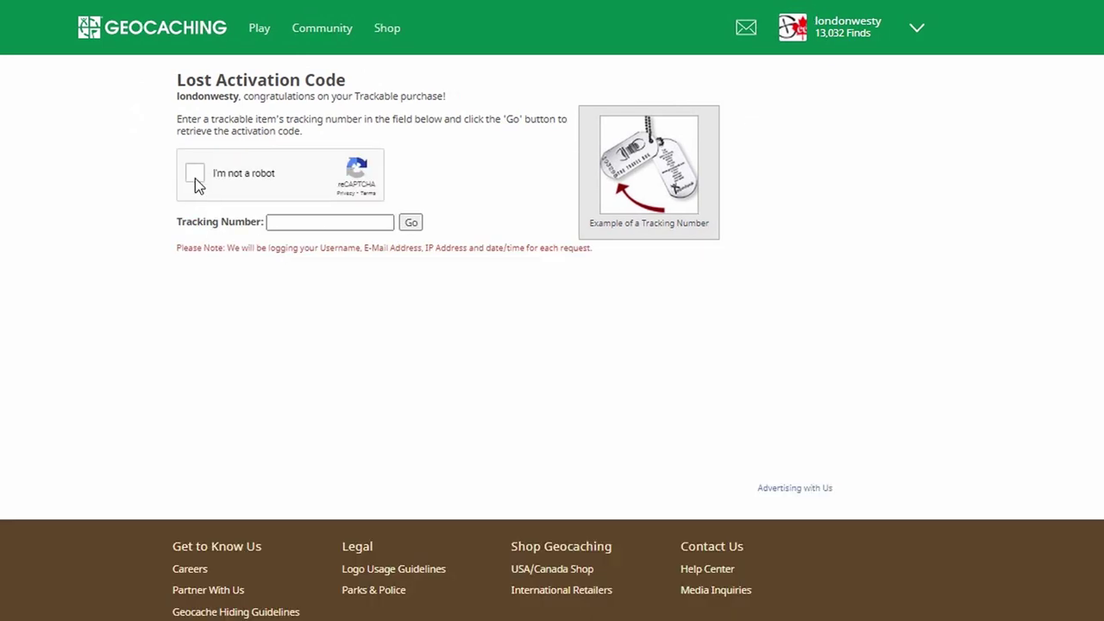
{"action": "left_click", "coordinate": [195, 177]}
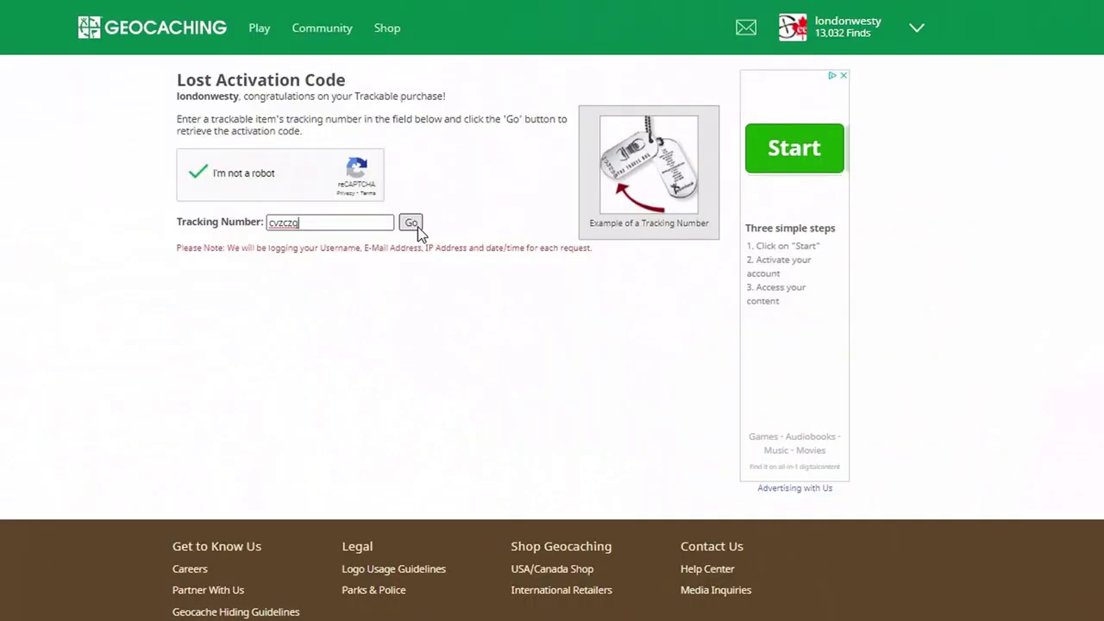
{"action": "left_click", "coordinate": [411, 224]}
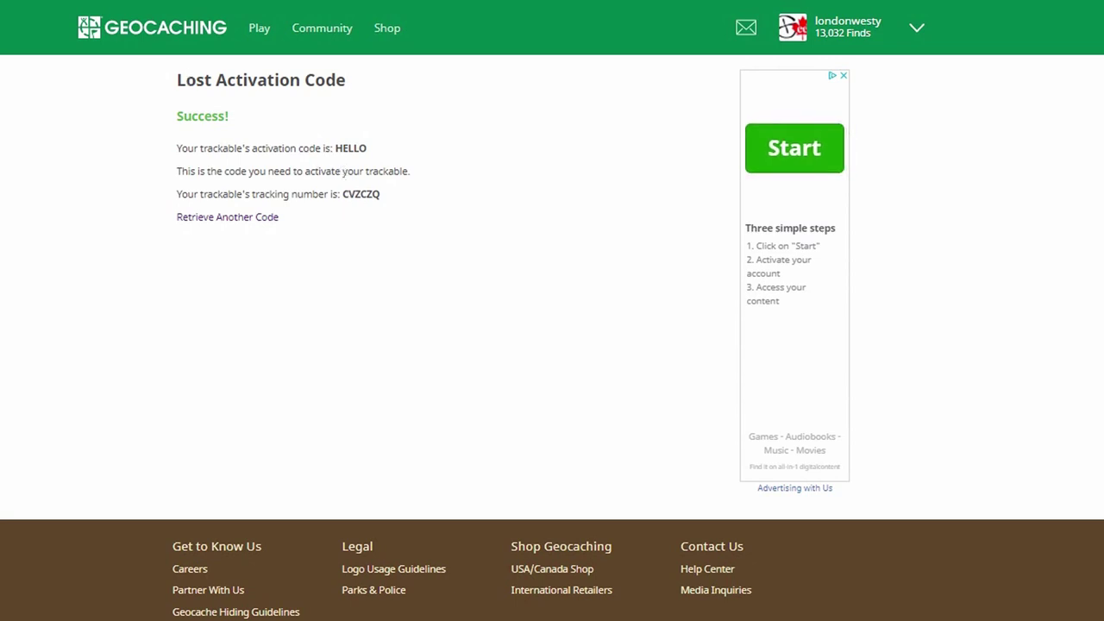
{"action": "key", "text": "alt+Left"}
{"action": "key", "text": "alt+Left"}
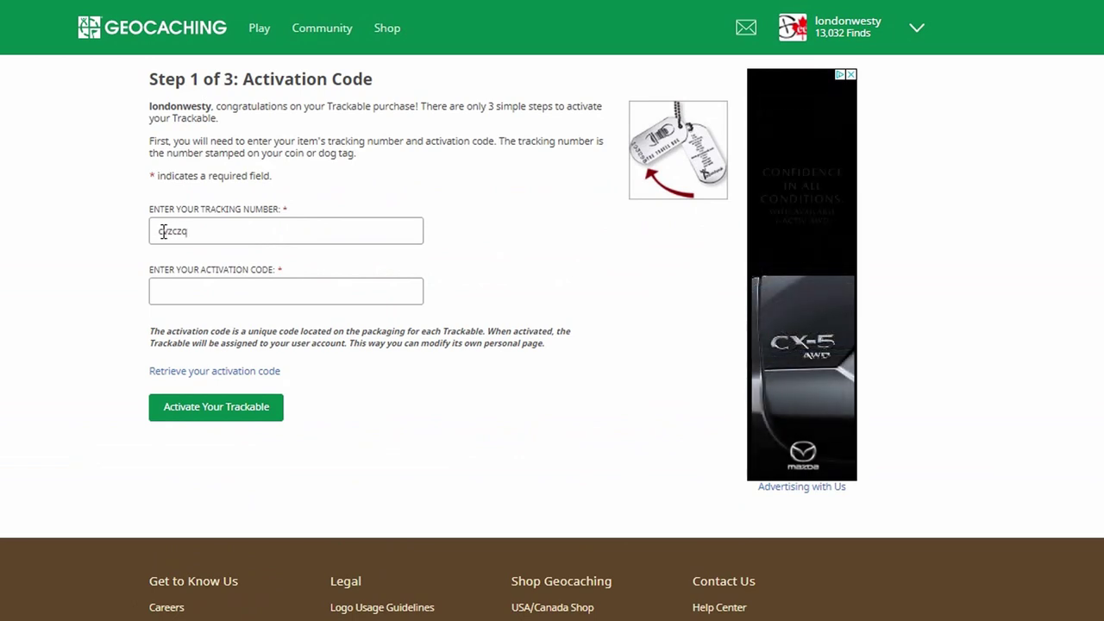
Enter the trackable's activation code and activate it, reaching Step 2 of 3
{"action": "left_click", "coordinate": [165, 295]}
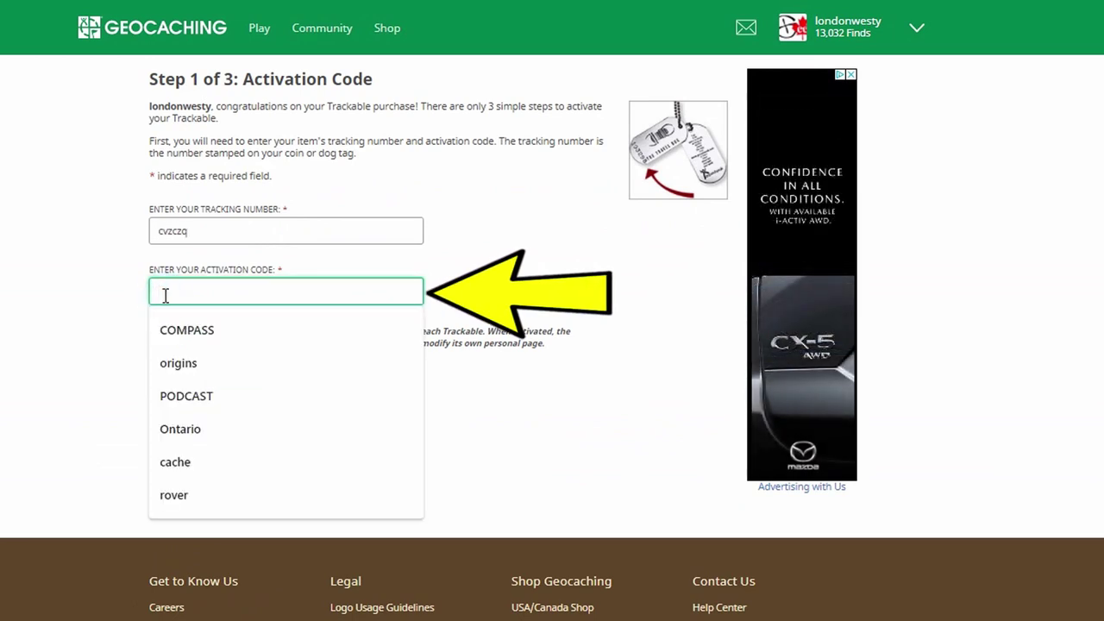
{"action": "type", "text": "hello"}
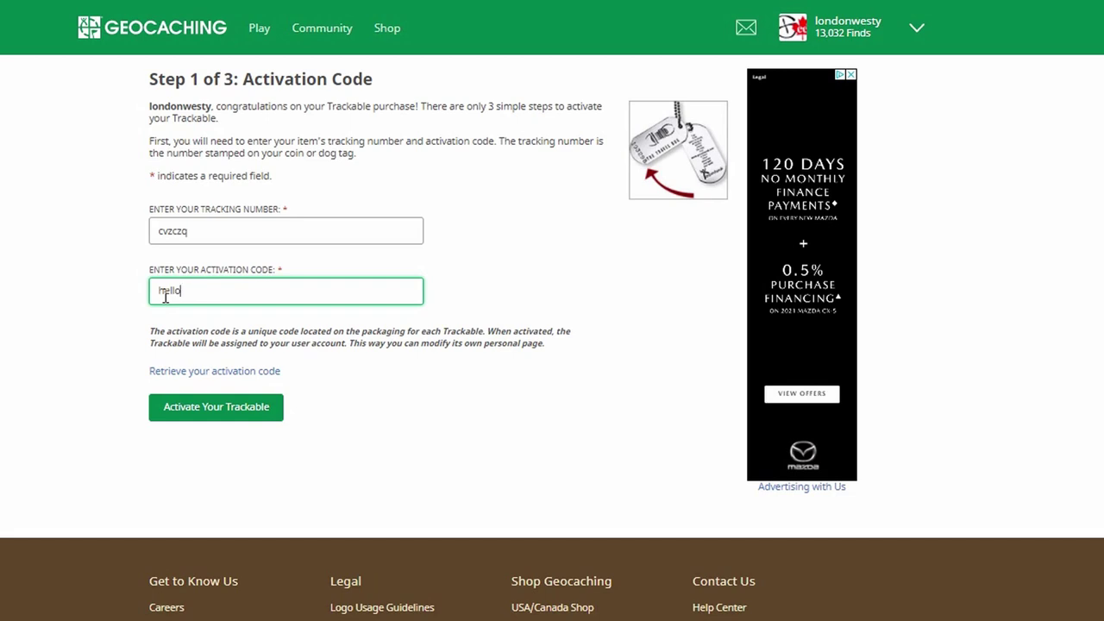
{"action": "left_click", "coordinate": [218, 413]}
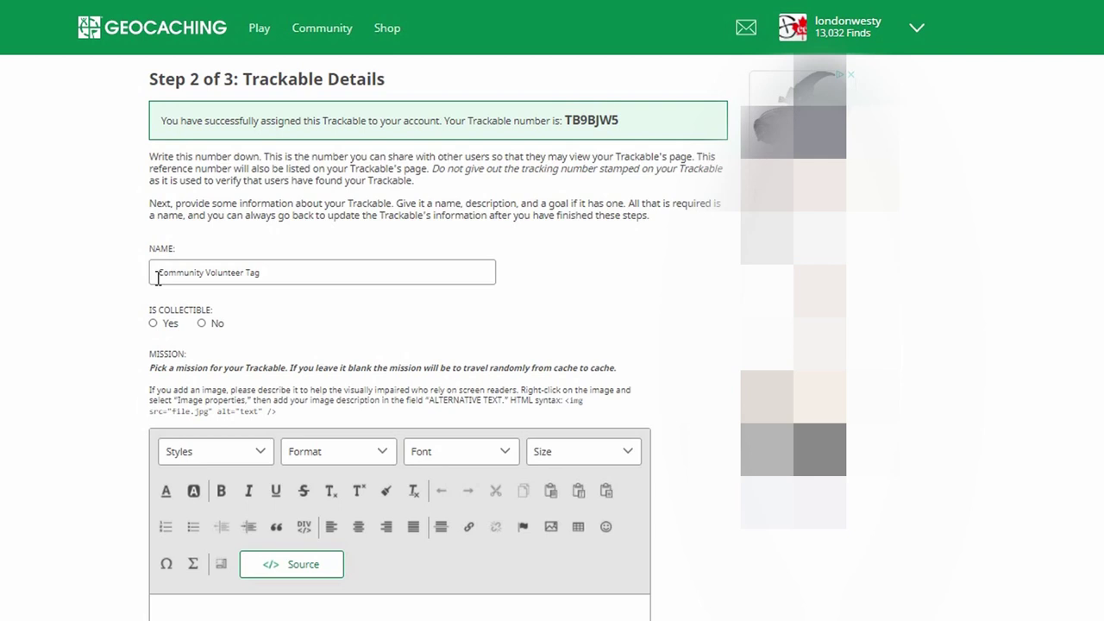
Set Is Collectible to Yes and write the mission and Purple ringed Signal Volunteer tag description
{"action": "left_click", "coordinate": [152, 324]}
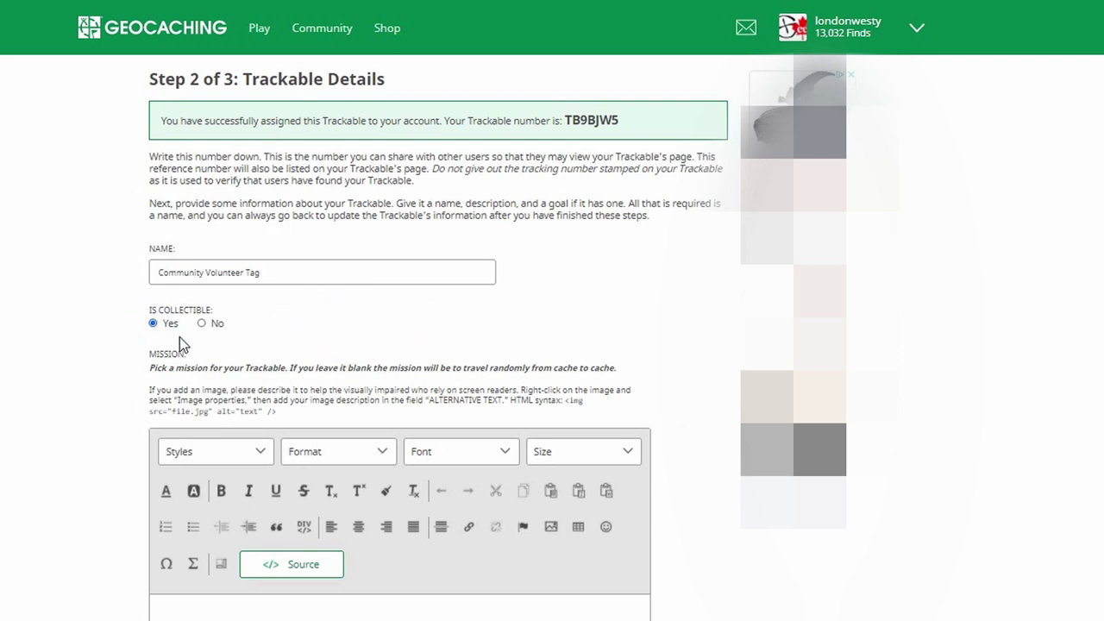
{"action": "scroll", "coordinate": [181, 345], "scroll_direction": "down", "scroll_amount": 3}
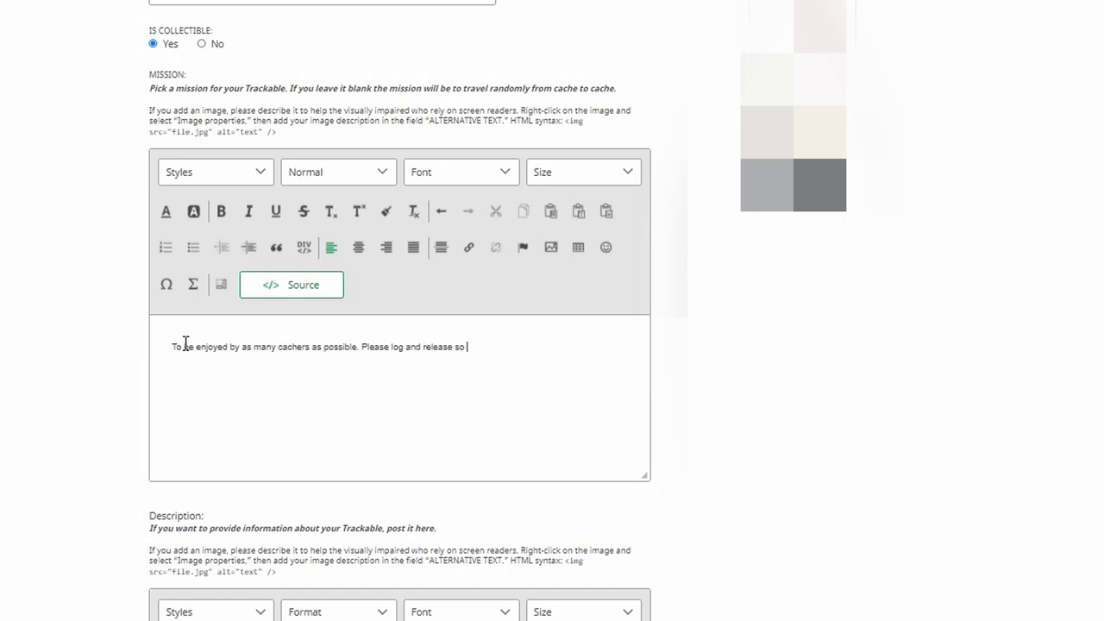
{"action": "type", "text": "rs may enjoy it as well."}
{"action": "scroll", "coordinate": [186, 344], "scroll_direction": "down", "scroll_amount": 5}
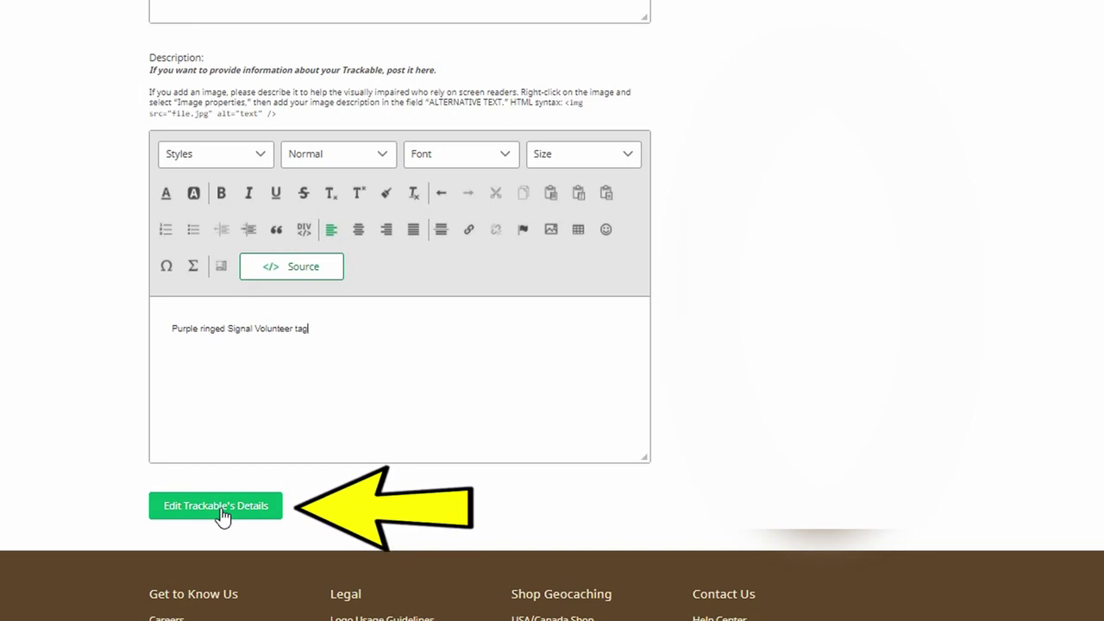
Save the details with Edit Trackable's Details to reach Step 3, Release Location
{"action": "left_click", "coordinate": [223, 509]}
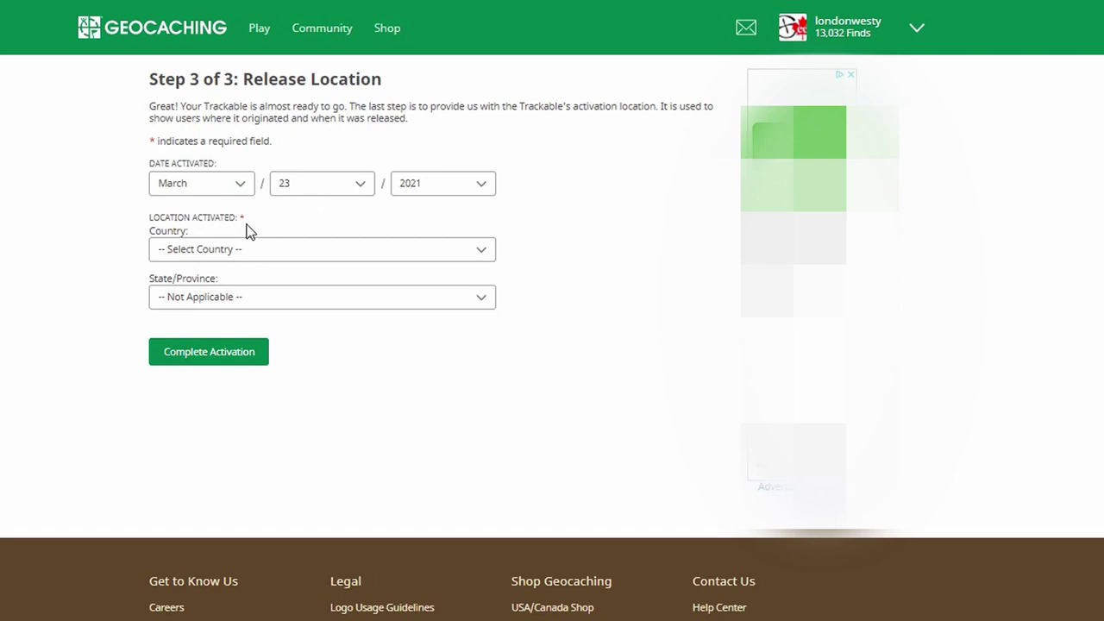
Set the release country to Canada and province to Ontario (ON), then complete activation
{"action": "left_click", "coordinate": [485, 255]}
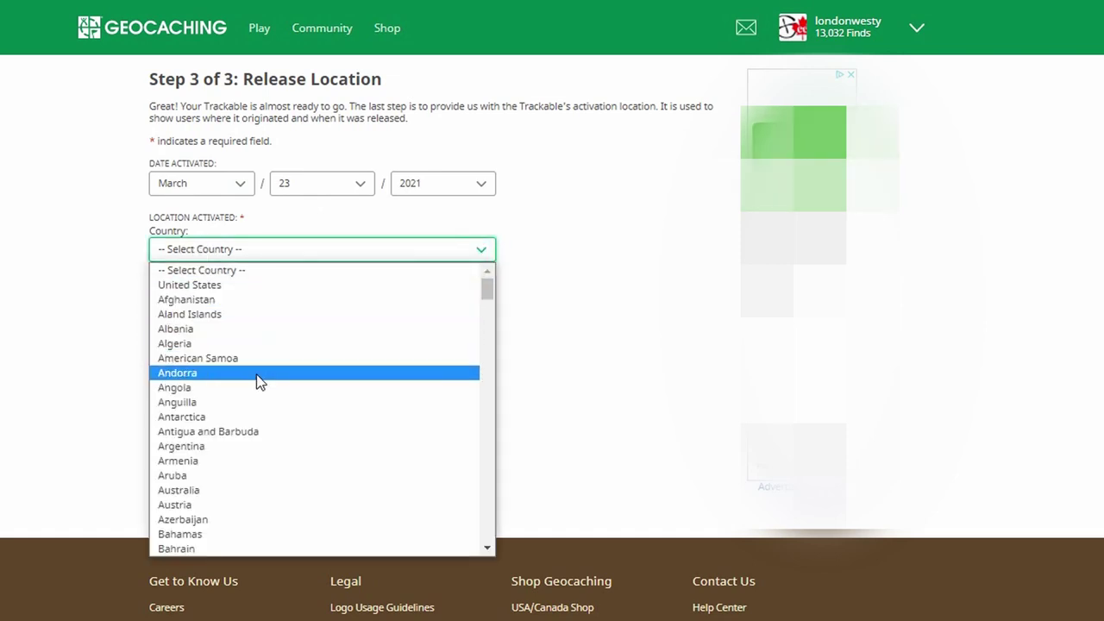
{"action": "scroll", "coordinate": [255, 380], "scroll_direction": "down", "scroll_amount": 6}
{"action": "scroll", "coordinate": [256, 380], "scroll_direction": "up", "scroll_amount": 2}
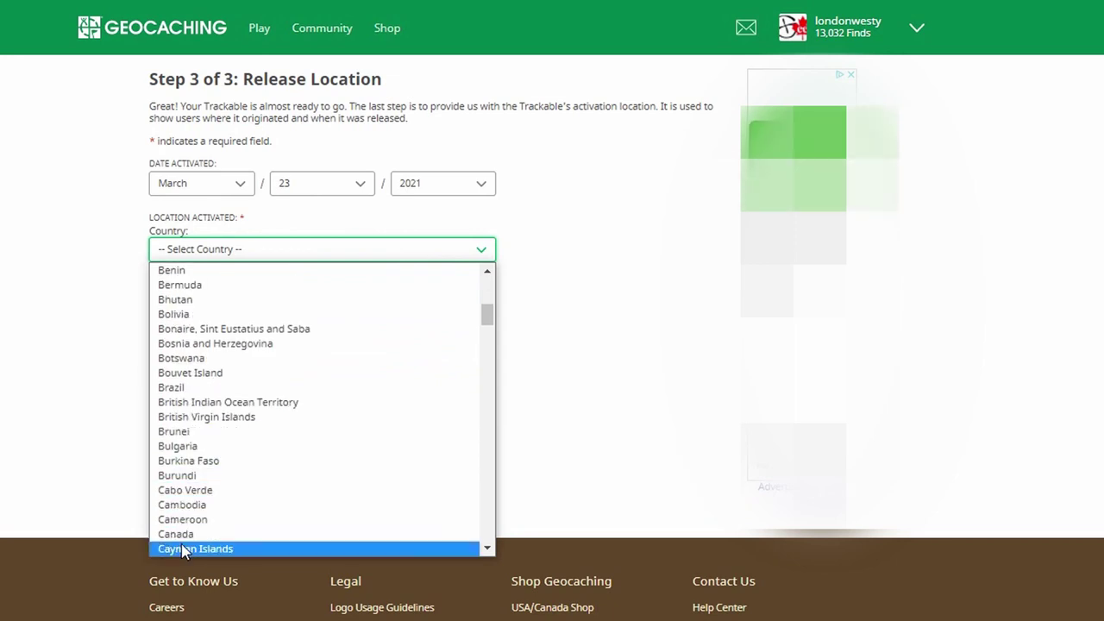
{"action": "left_click", "coordinate": [159, 529]}
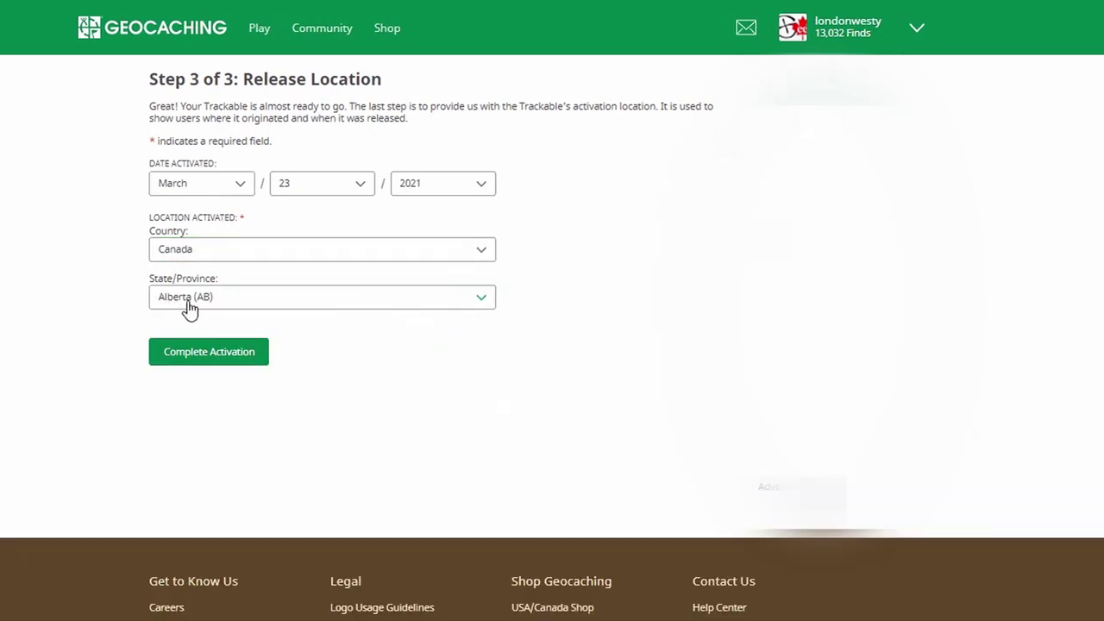
{"action": "left_click", "coordinate": [190, 302]}
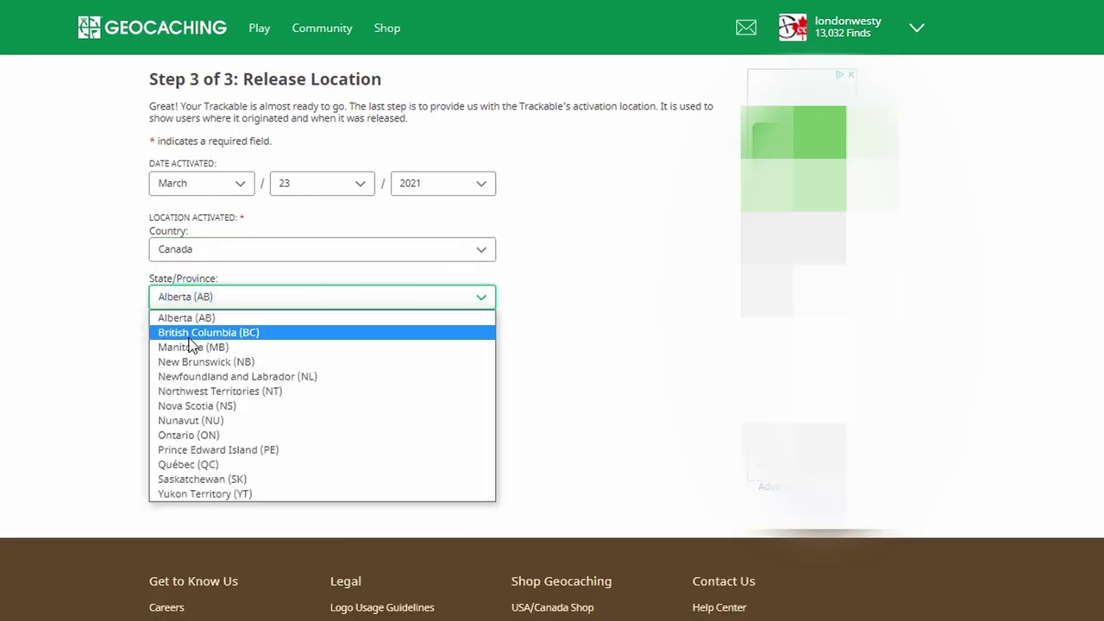
{"action": "left_click", "coordinate": [190, 435]}
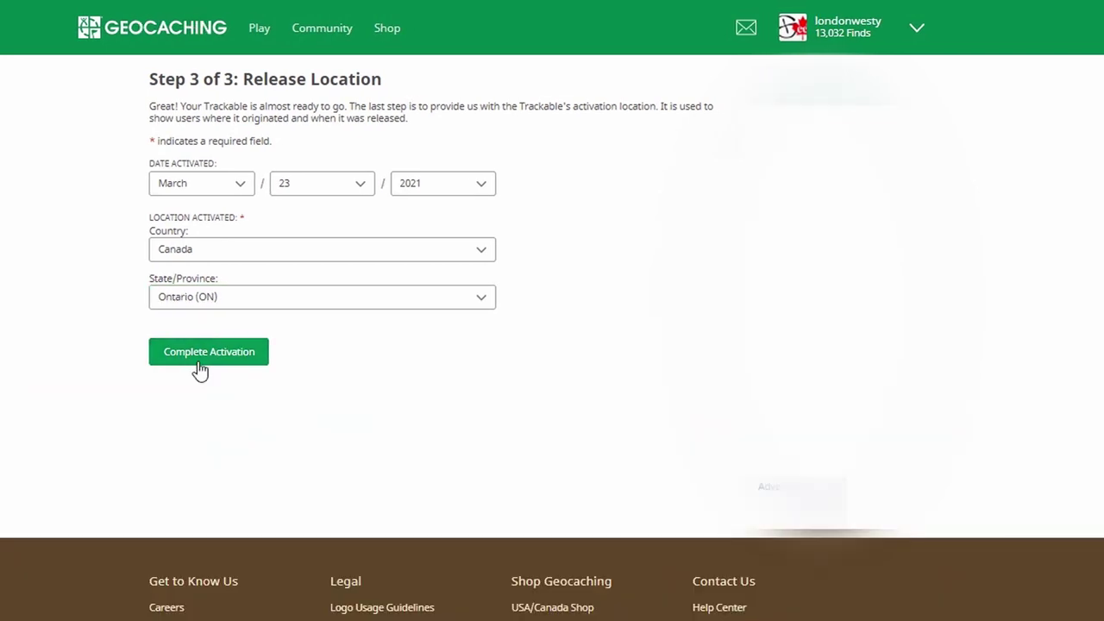
{"action": "left_click", "coordinate": [198, 360]}
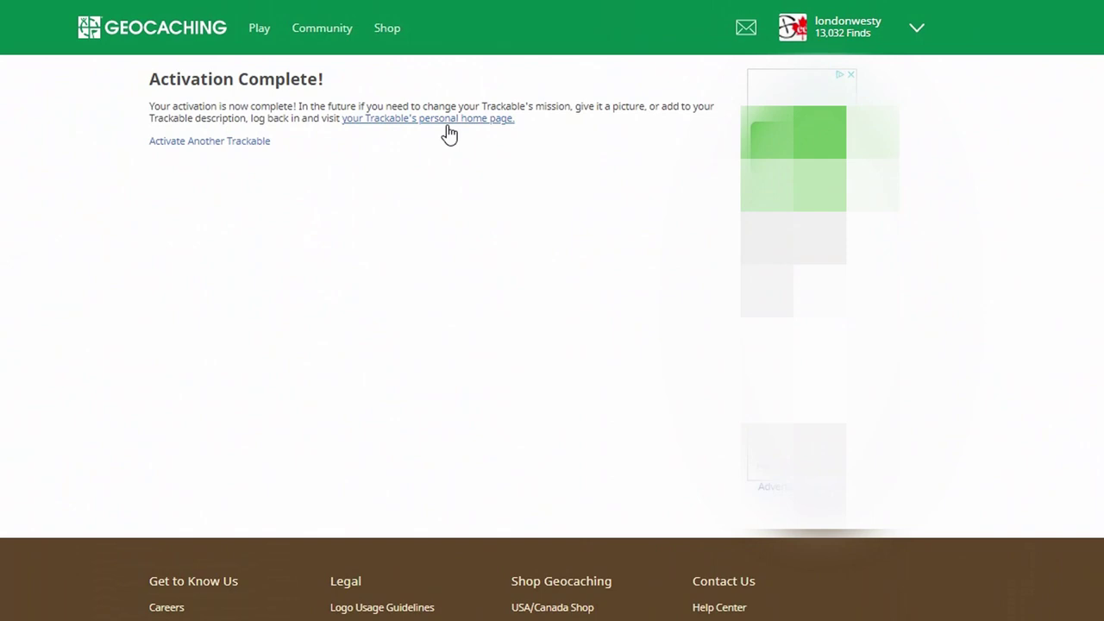
Open the Community Volunteer Tag's trackable home page from the Activation Complete page
{"action": "left_click", "coordinate": [446, 123]}
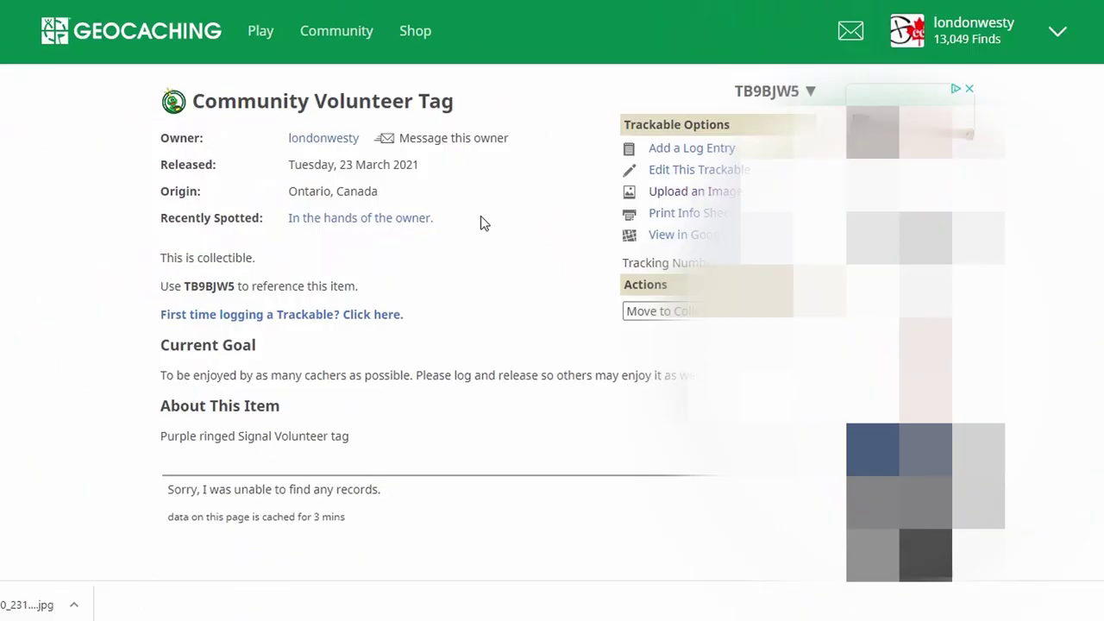
Upload the tag JPG named 'tag' as the default image and view it on the trackable page
{"action": "left_click", "coordinate": [675, 197]}
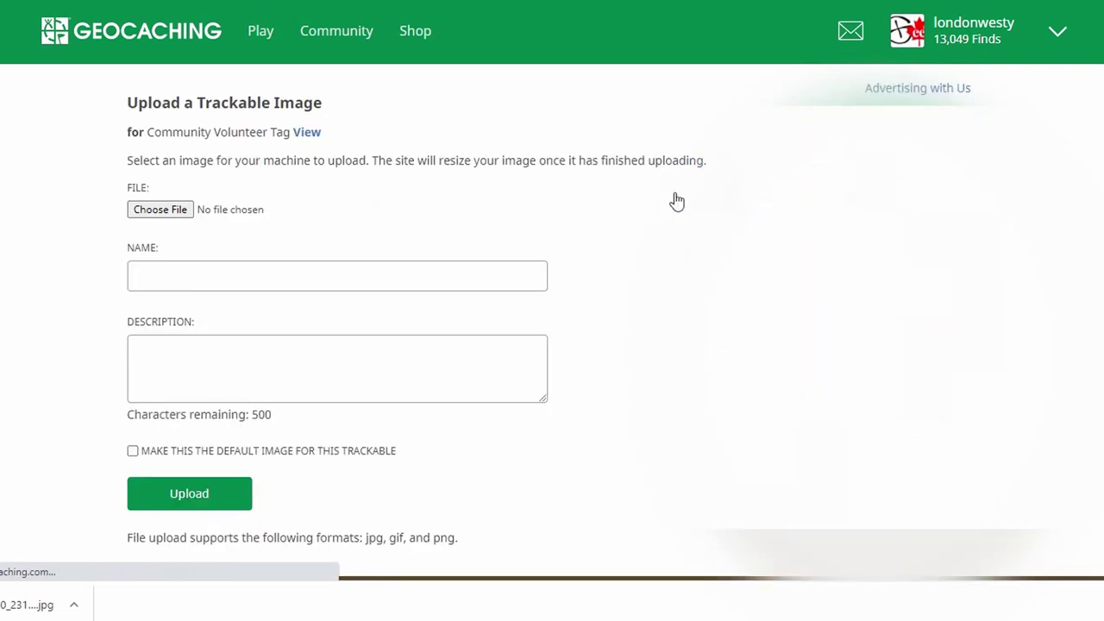
{"action": "left_click", "coordinate": [174, 214]}
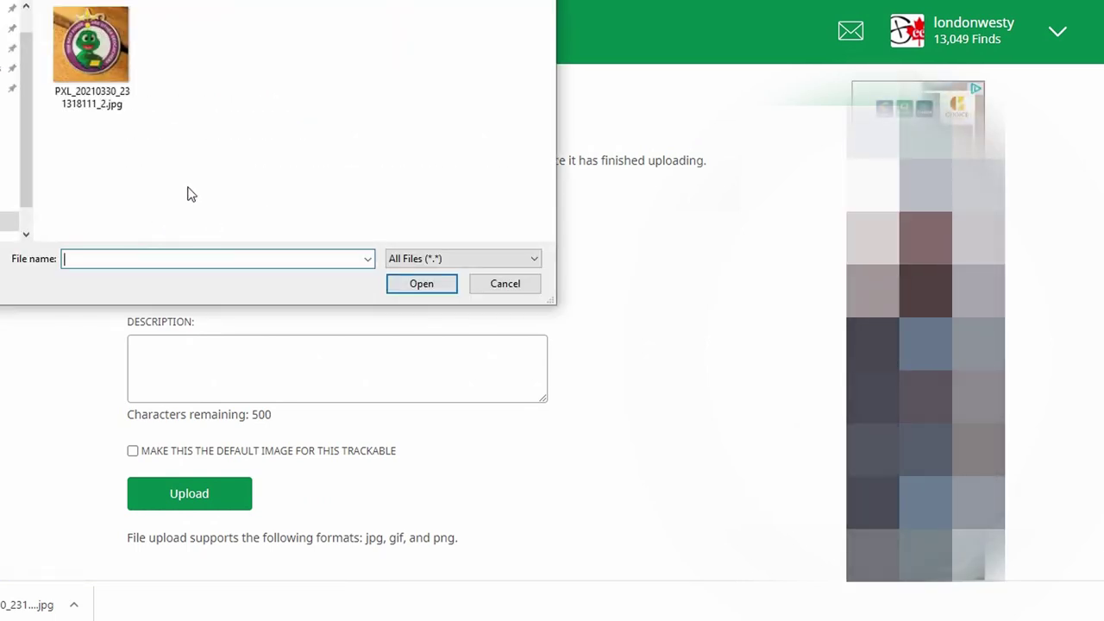
{"action": "left_click", "coordinate": [97, 78]}
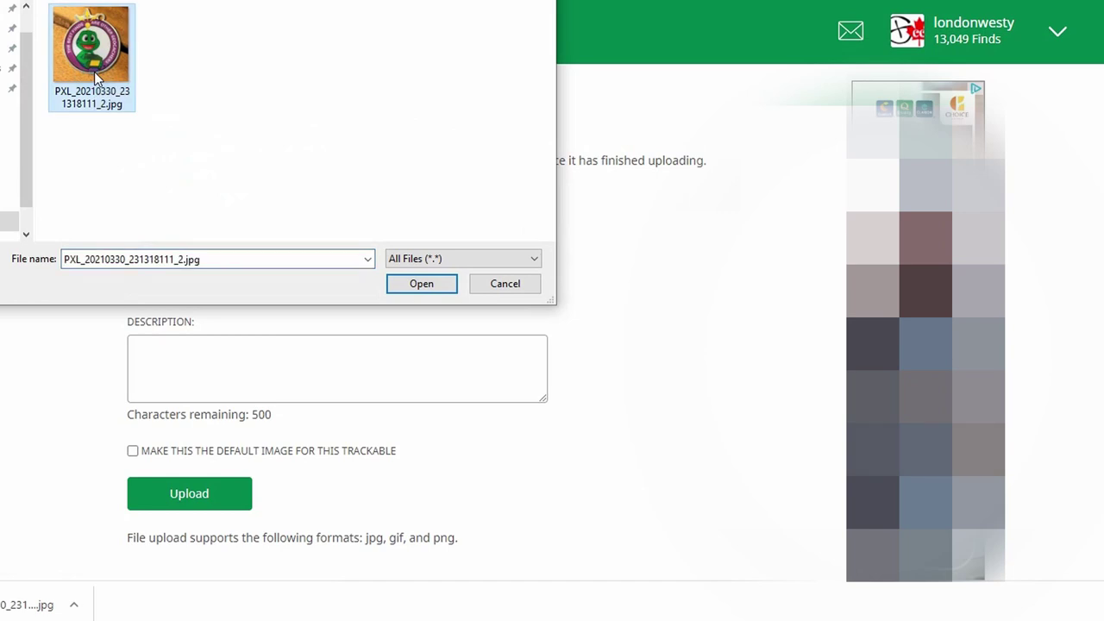
{"action": "left_click", "coordinate": [420, 284]}
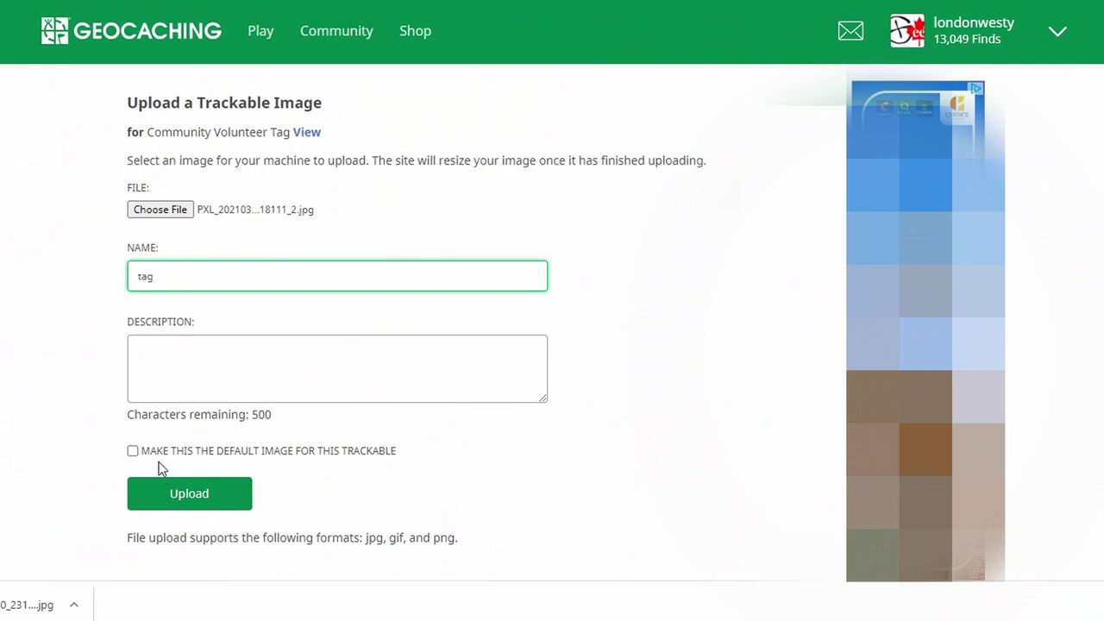
{"action": "left_click", "coordinate": [133, 451]}
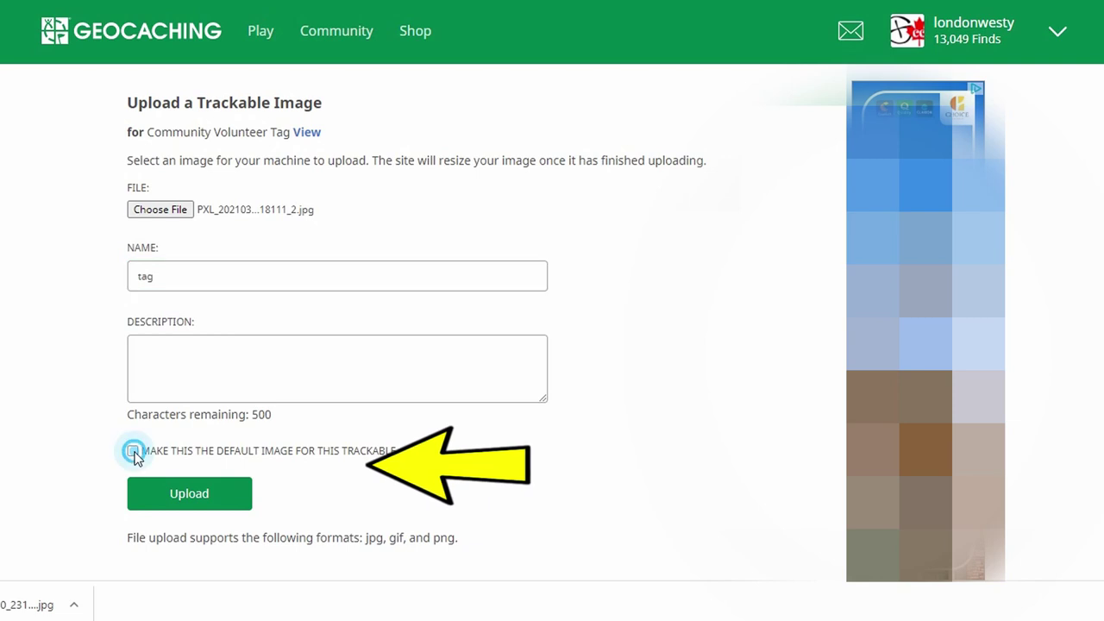
{"action": "left_click", "coordinate": [182, 500]}
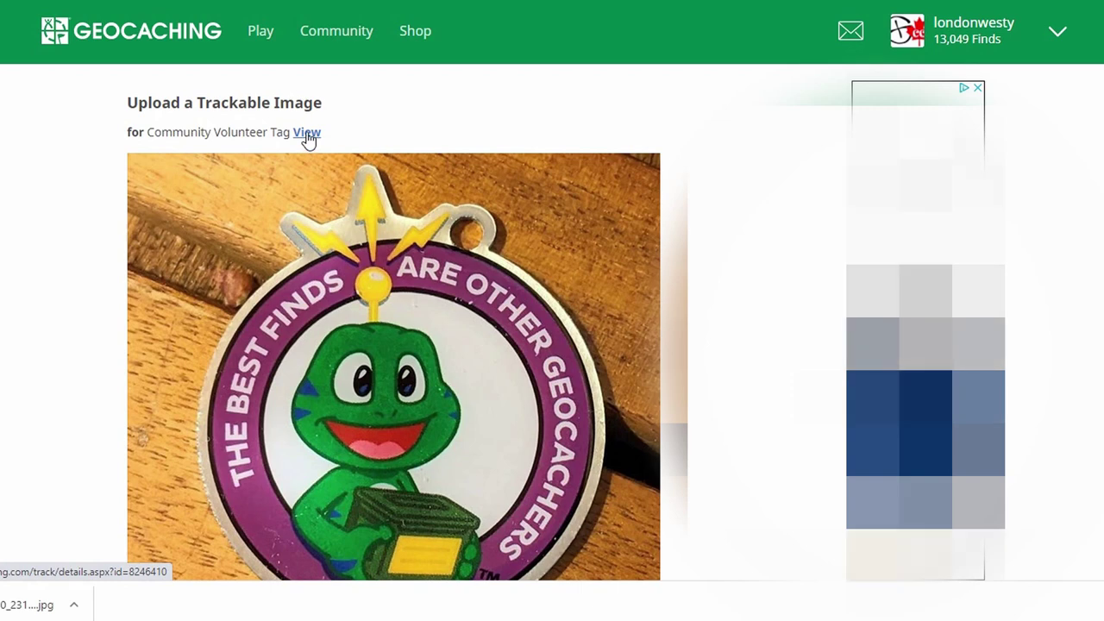
{"action": "left_click", "coordinate": [308, 133]}
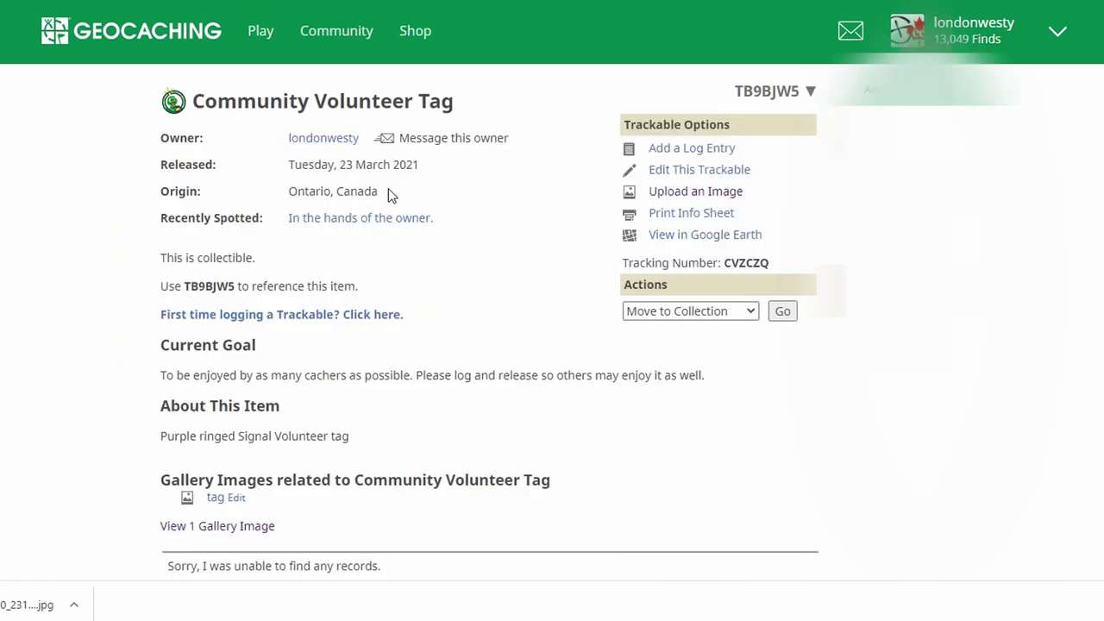
{"action": "scroll", "coordinate": [83, 316], "scroll_direction": "down", "scroll_amount": 2}
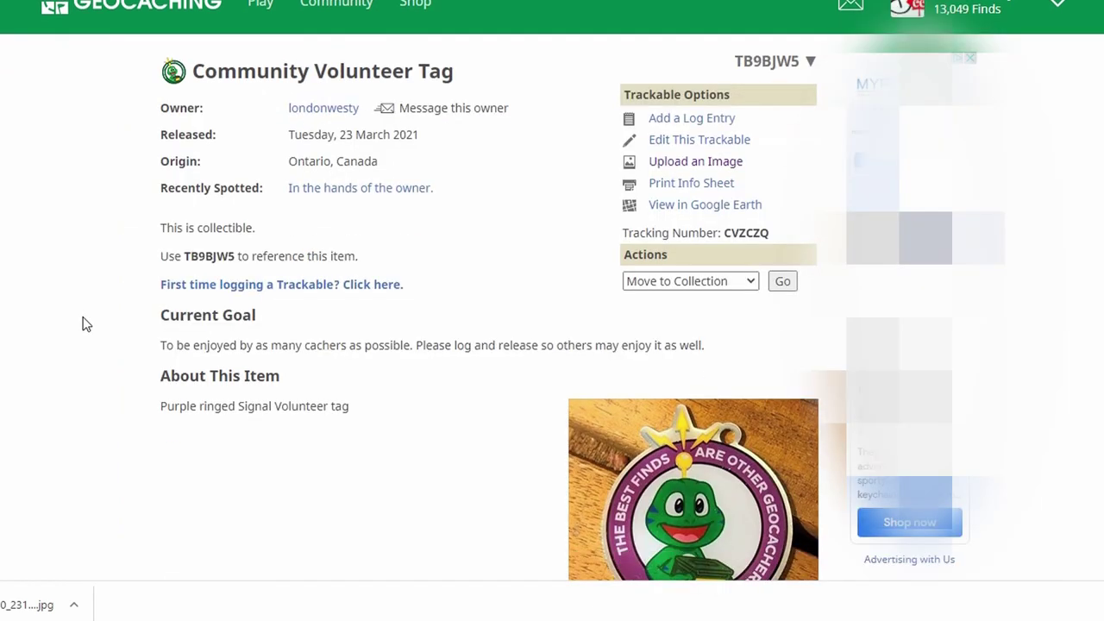